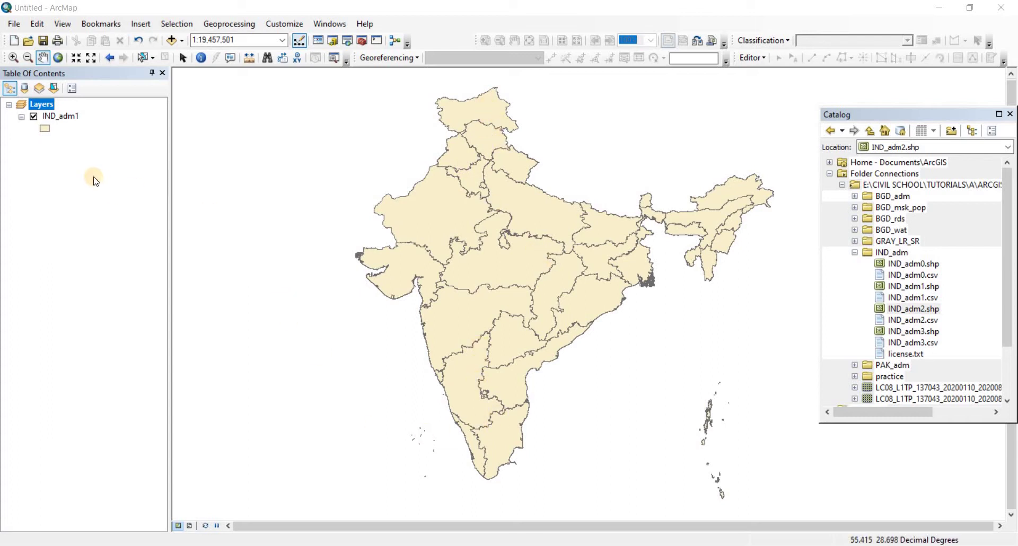
# - Select the IND_adm1 states layer and open its attribute table from the layer's context menu
pyautogui.click(59, 120)
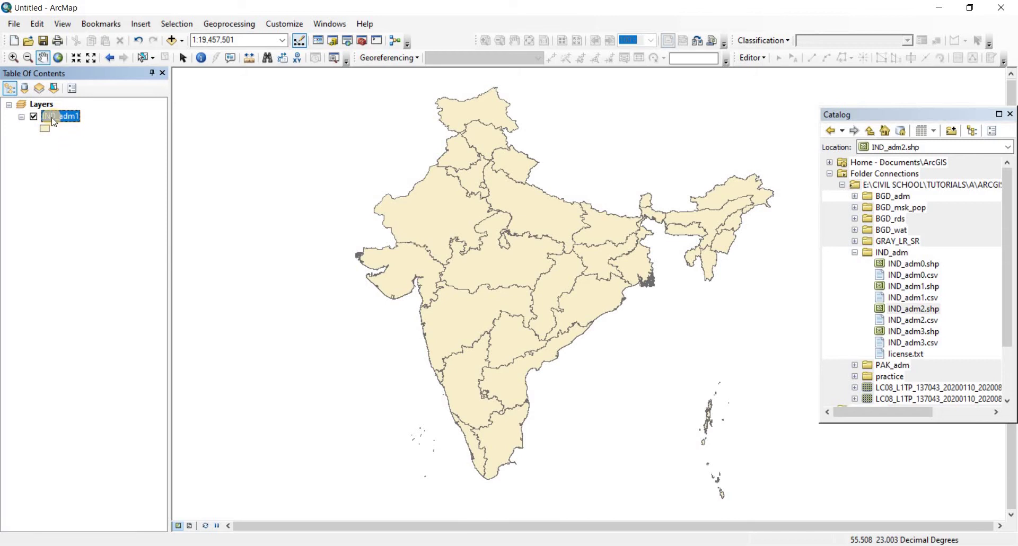
pyautogui.rightClick(69, 117)
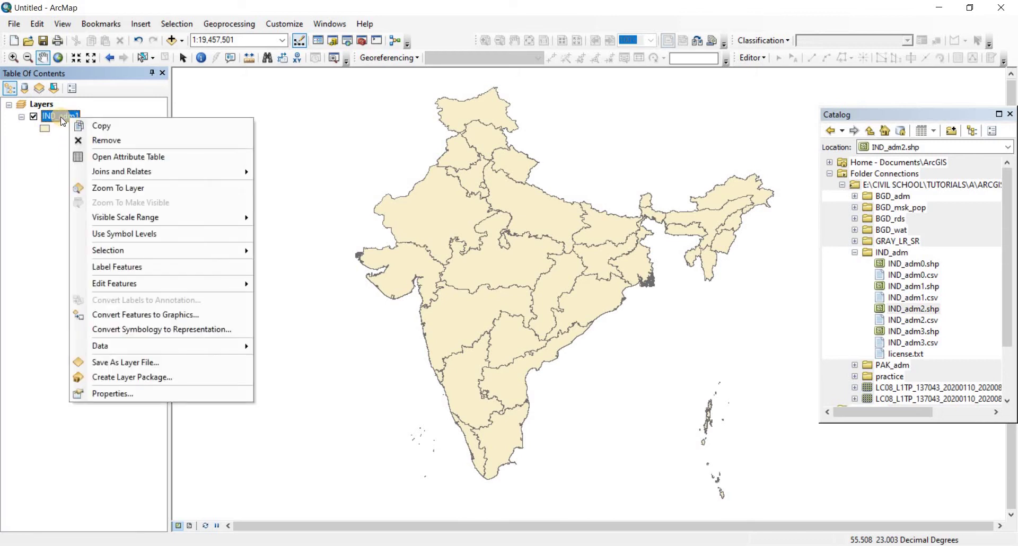
pyautogui.click(98, 159)
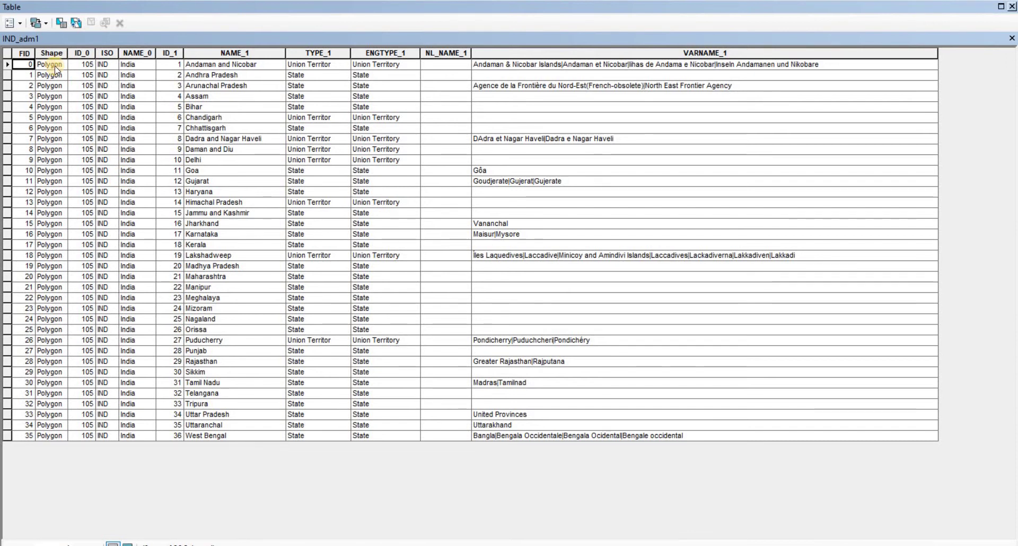
# - Select the records in rows 6 and 3, then maximize and restore the table window
pyautogui.click(53, 130)
pyautogui.click(54, 99)
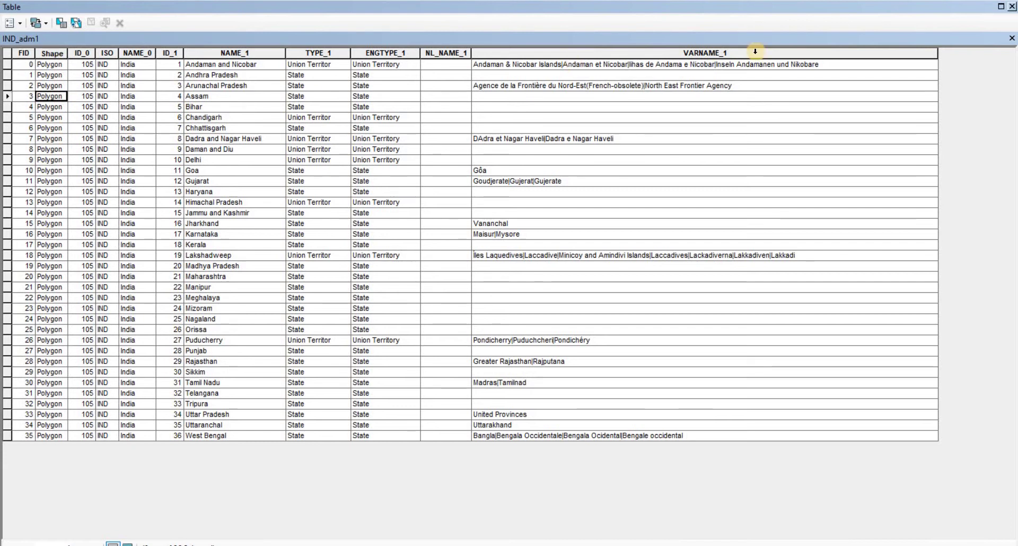
pyautogui.click(1000, 6)
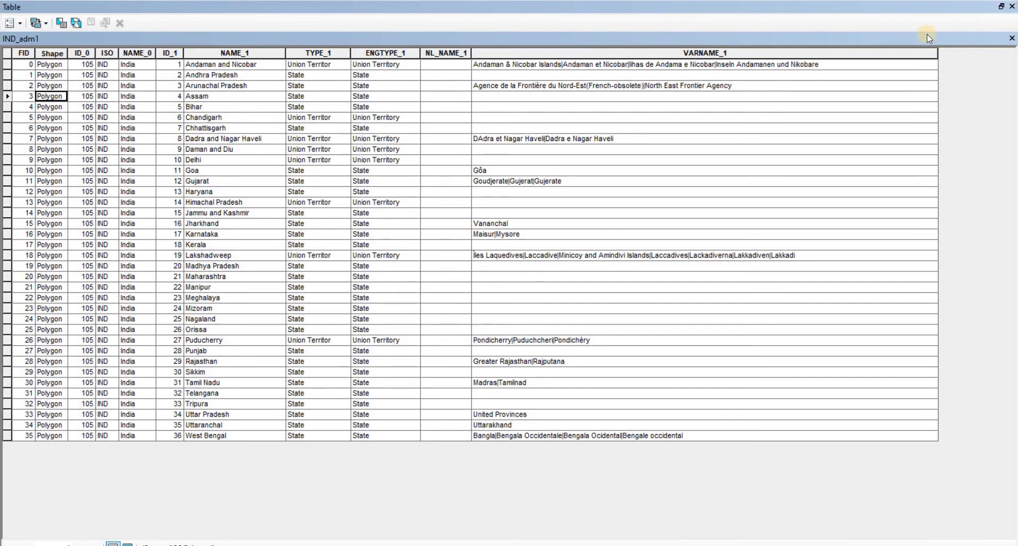
pyautogui.click(1001, 8)
# - Close the table, reopen it from the IND_adm1 layer menu, maximize it, then close it
pyautogui.click(1012, 7)
pyautogui.rightClick(67, 115)
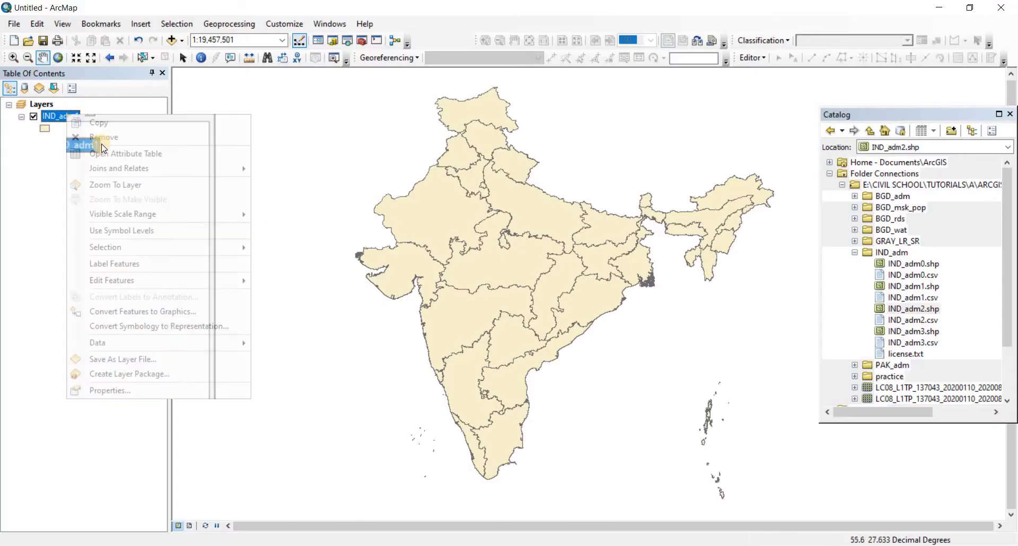
pyautogui.click(106, 153)
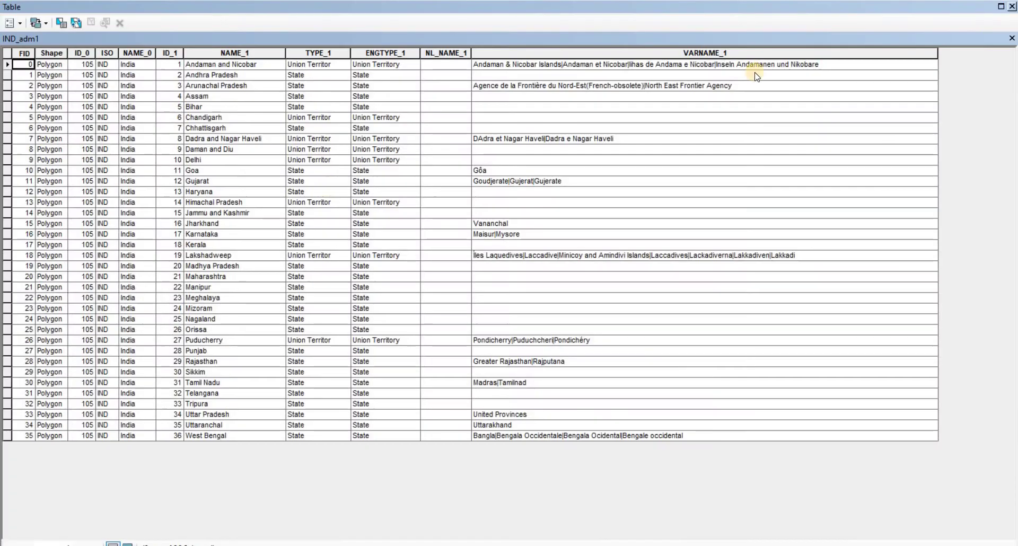
pyautogui.click(999, 8)
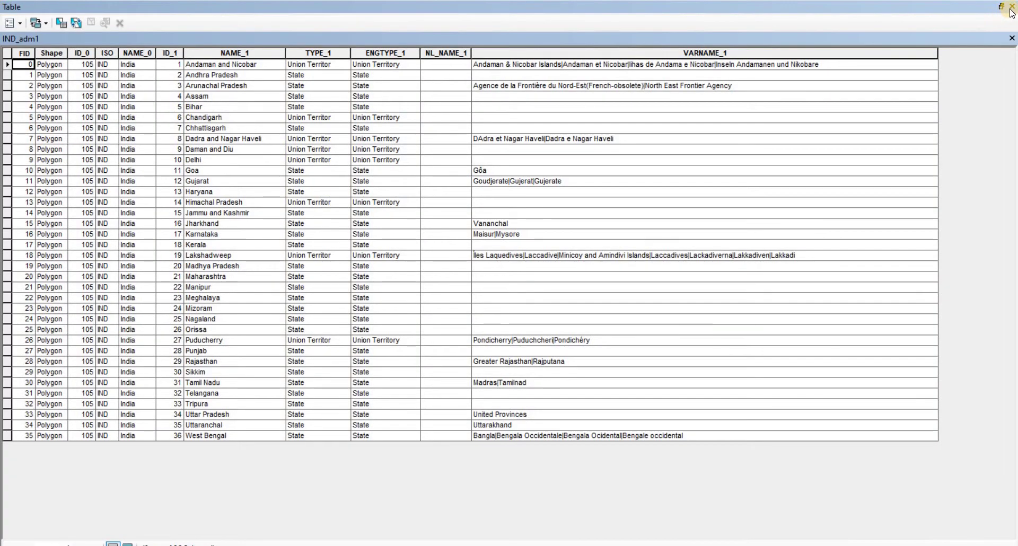
pyautogui.click(678, 81)
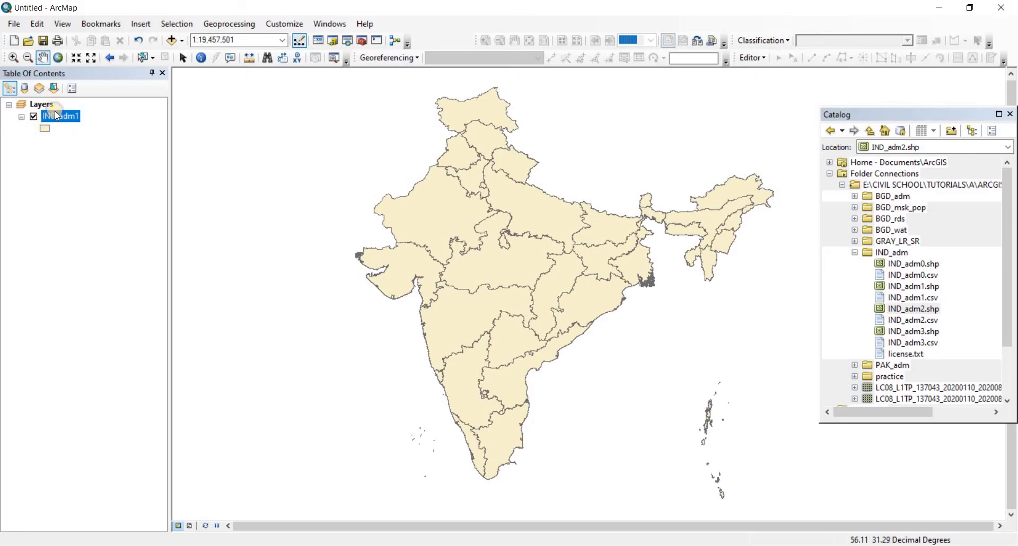
# - Reopen the IND_adm1 attribute table, close it again, and deselect the layer
pyautogui.rightClick(54, 110)
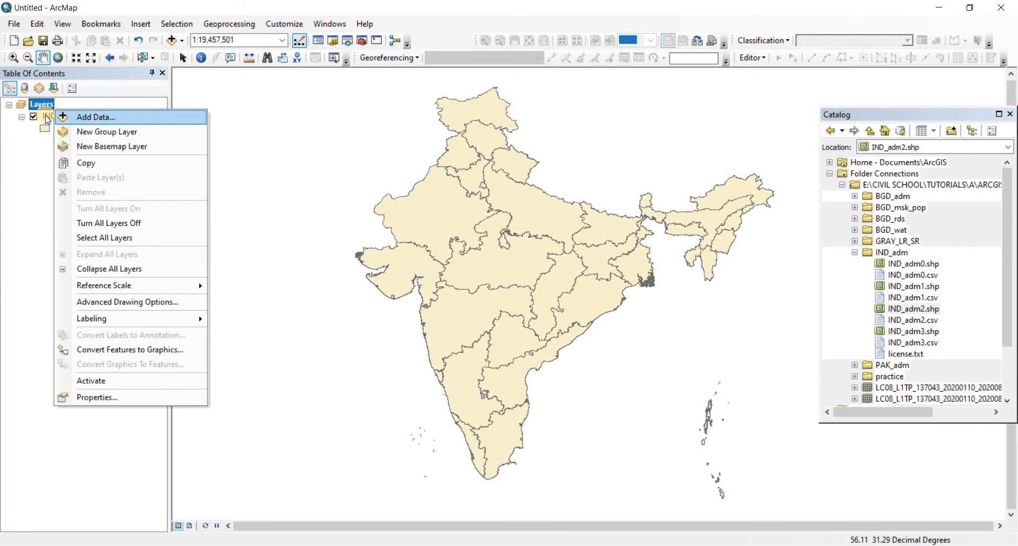
pyautogui.rightClick(67, 115)
pyautogui.click(109, 153)
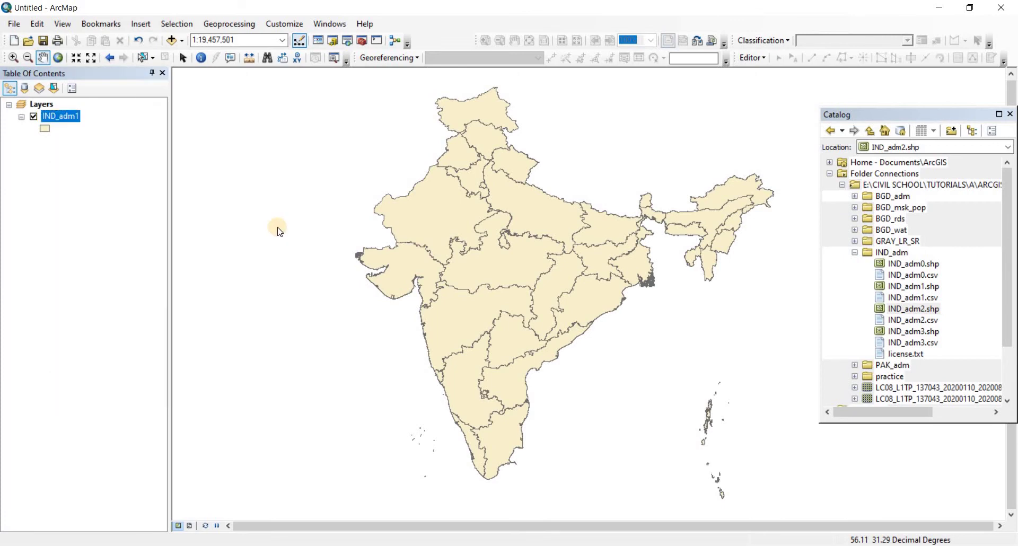
pyautogui.click(1012, 6)
pyautogui.click(111, 197)
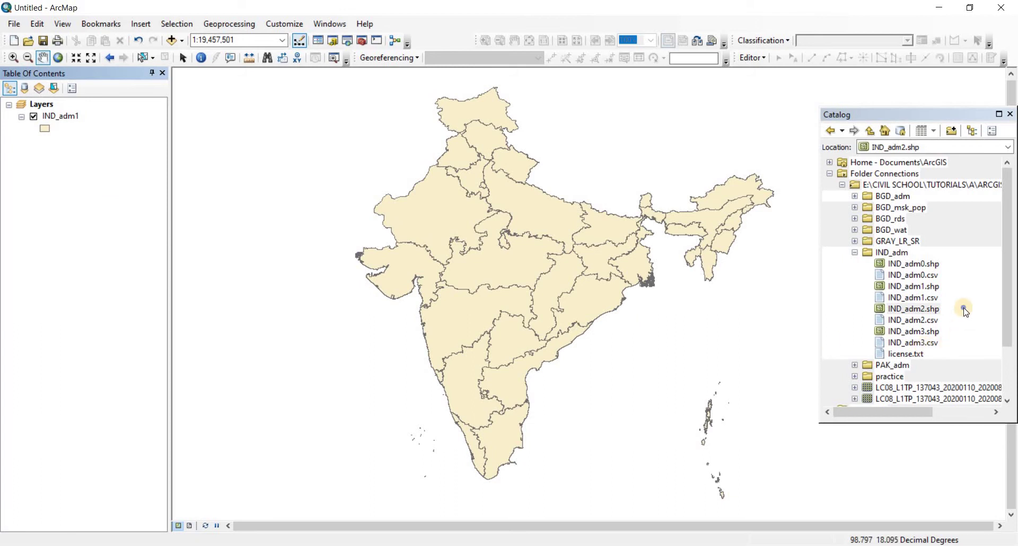
# - Collapse and refresh the IND_adm folder in the Catalog, then reopen the IND_adm1 attribute table
pyautogui.click(962, 344)
pyautogui.rightClick(938, 308)
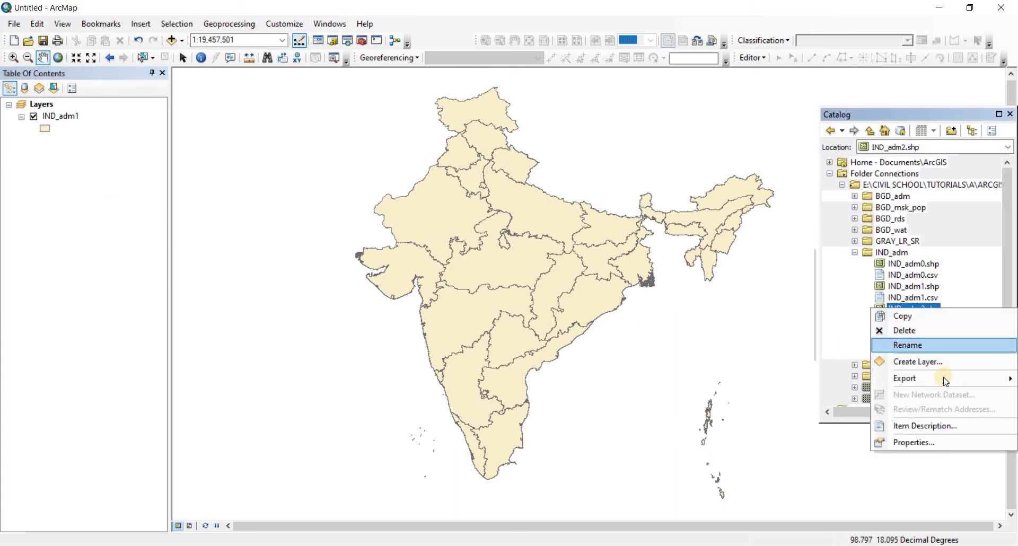
pyautogui.press('Escape')
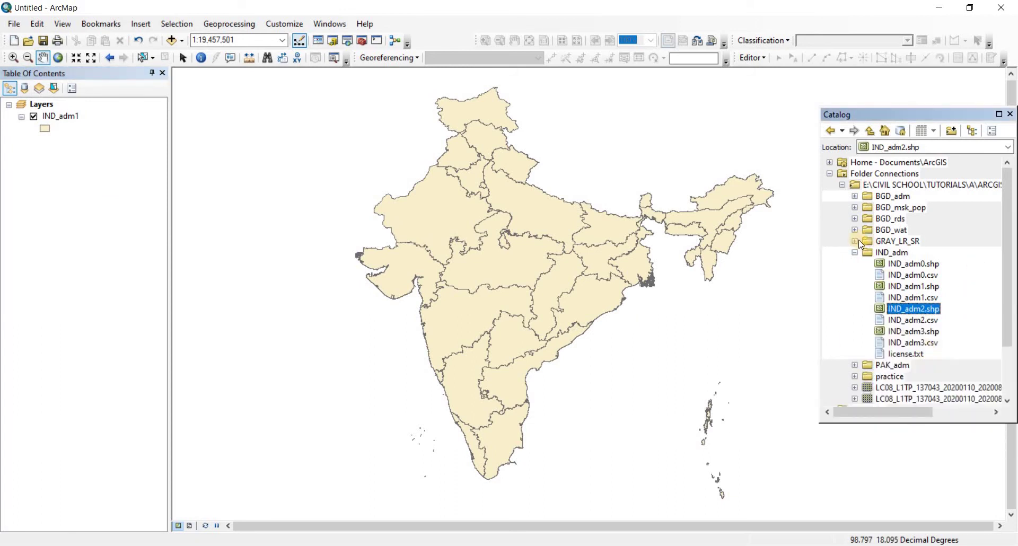
pyautogui.click(853, 252)
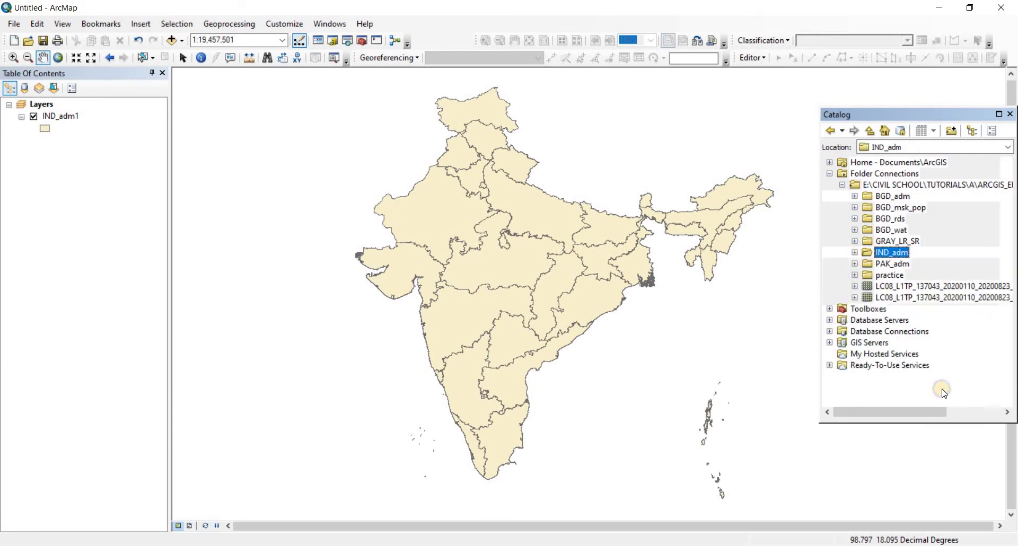
pyautogui.rightClick(940, 391)
pyautogui.click(943, 455)
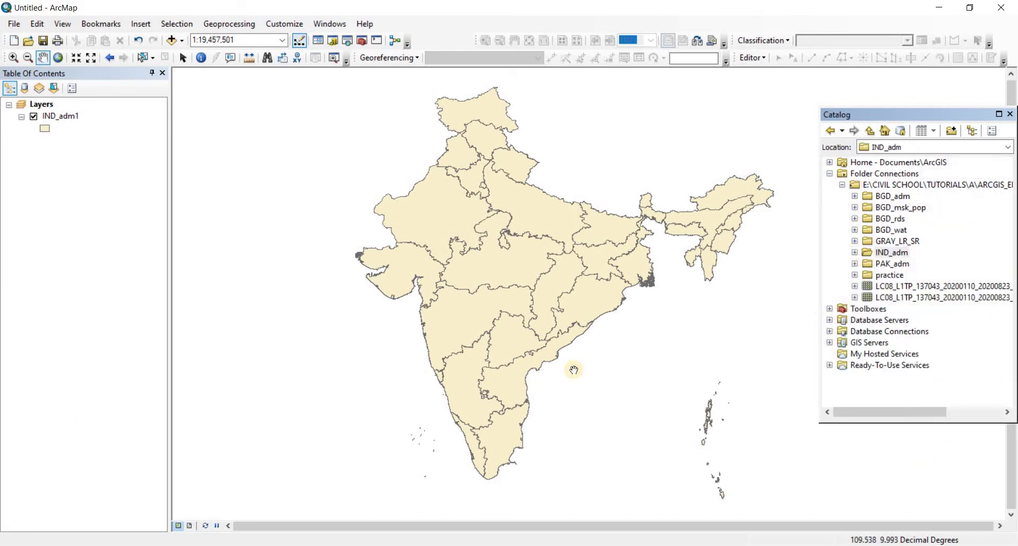
pyautogui.rightClick(71, 116)
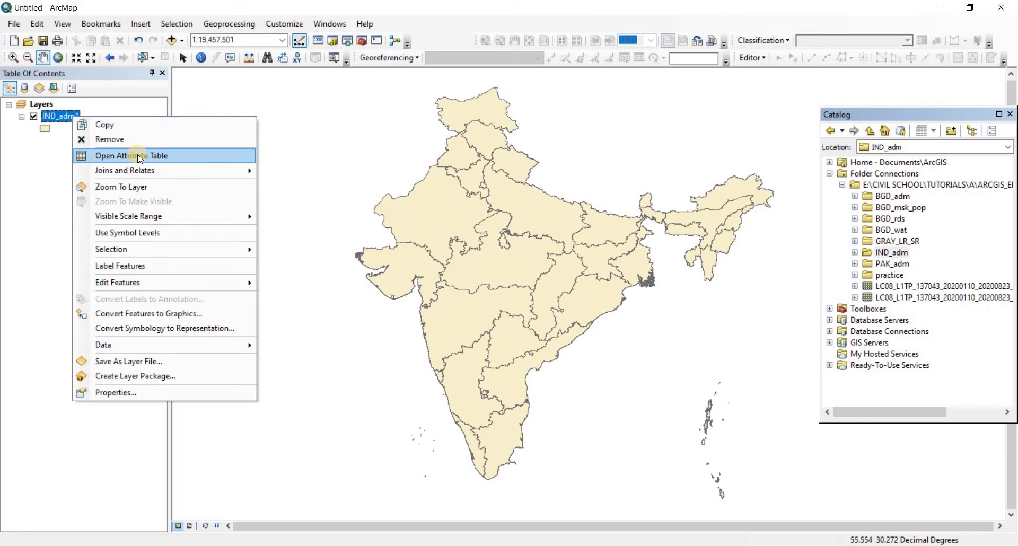
pyautogui.click(132, 156)
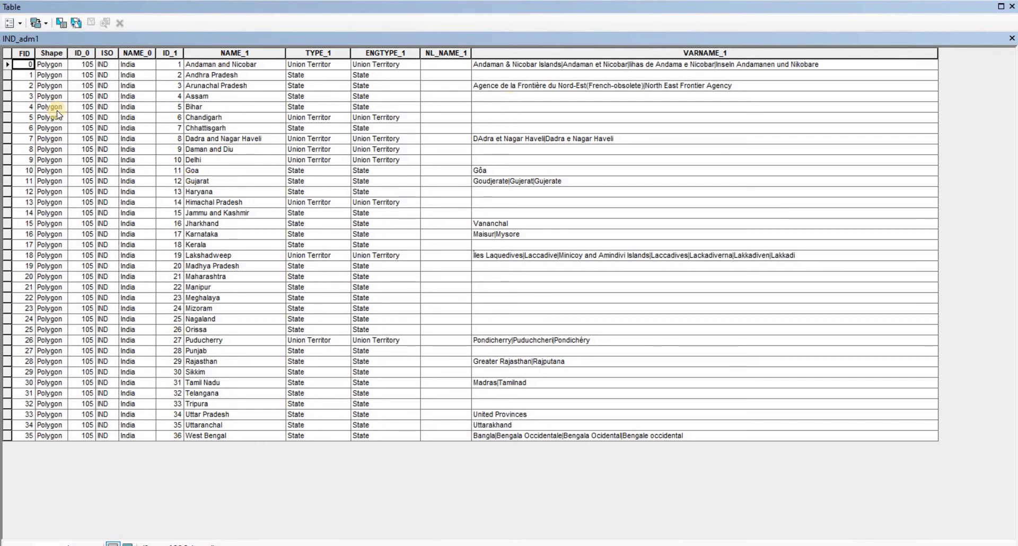
pyautogui.click(58, 53)
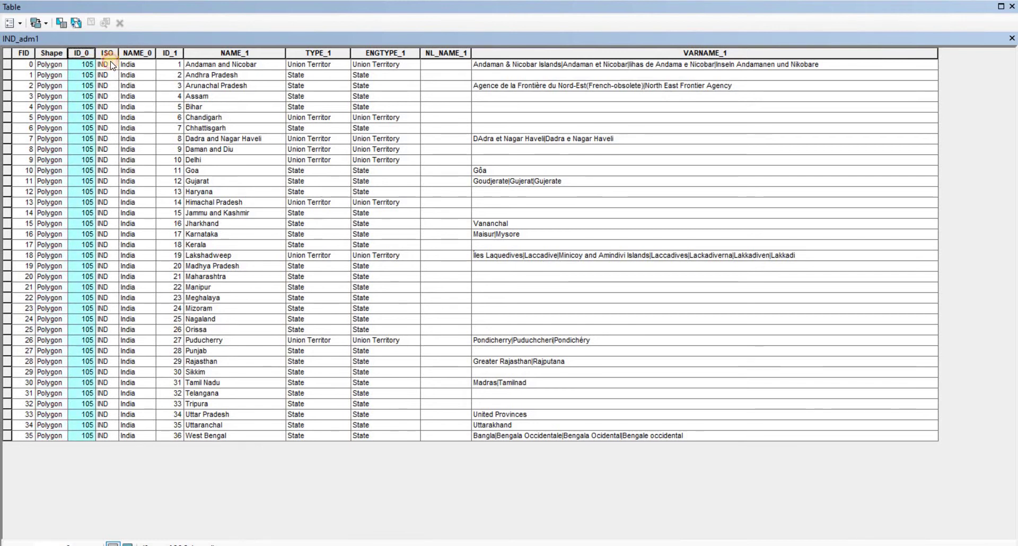
pyautogui.click(107, 53)
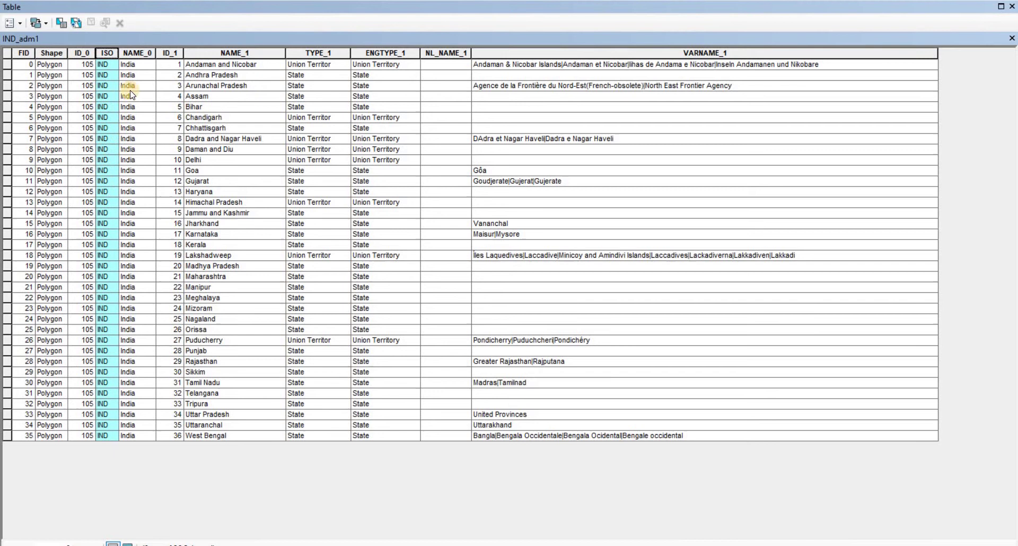
pyautogui.click(141, 53)
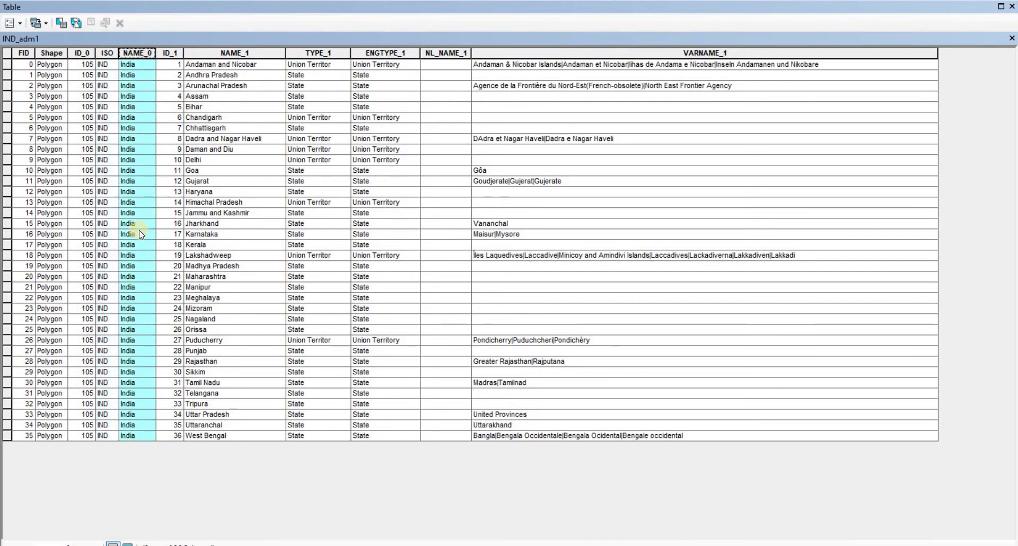
pyautogui.click(170, 53)
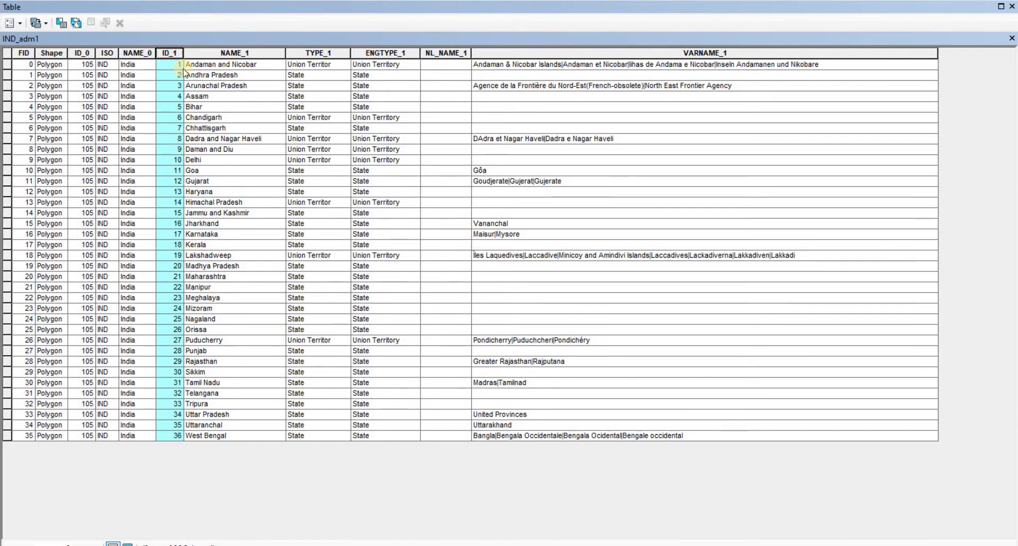
pyautogui.click(253, 53)
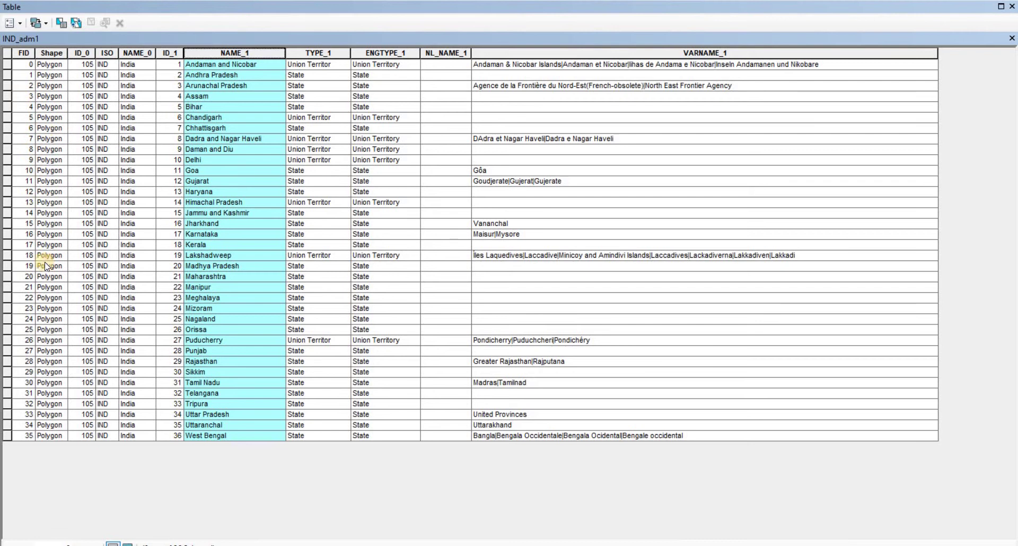
# - Select the FID column, then highlight TYPE_1, ENGTYPE_1, NL_NAME_1 and VARNAME_1 in turn
pyautogui.click(18, 51)
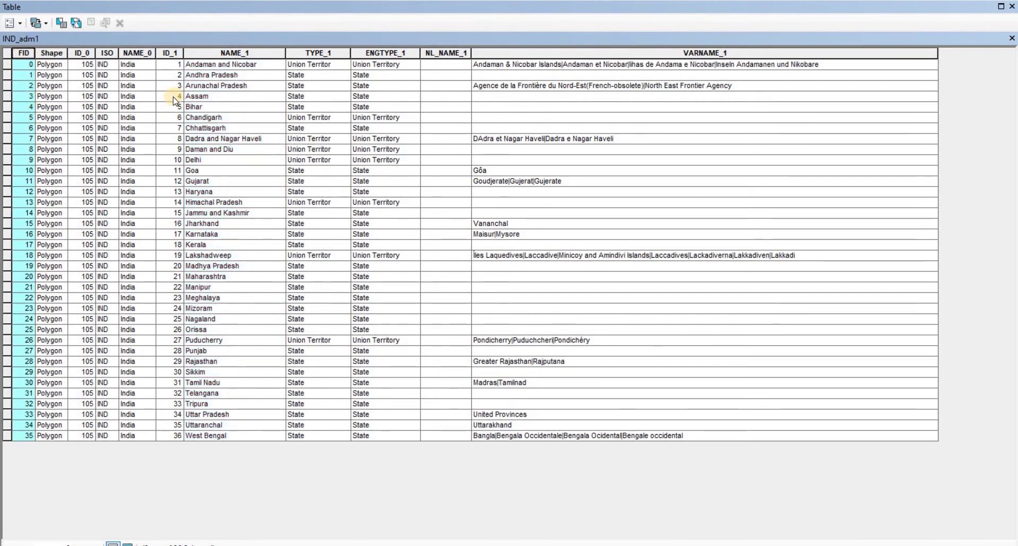
pyautogui.click(317, 53)
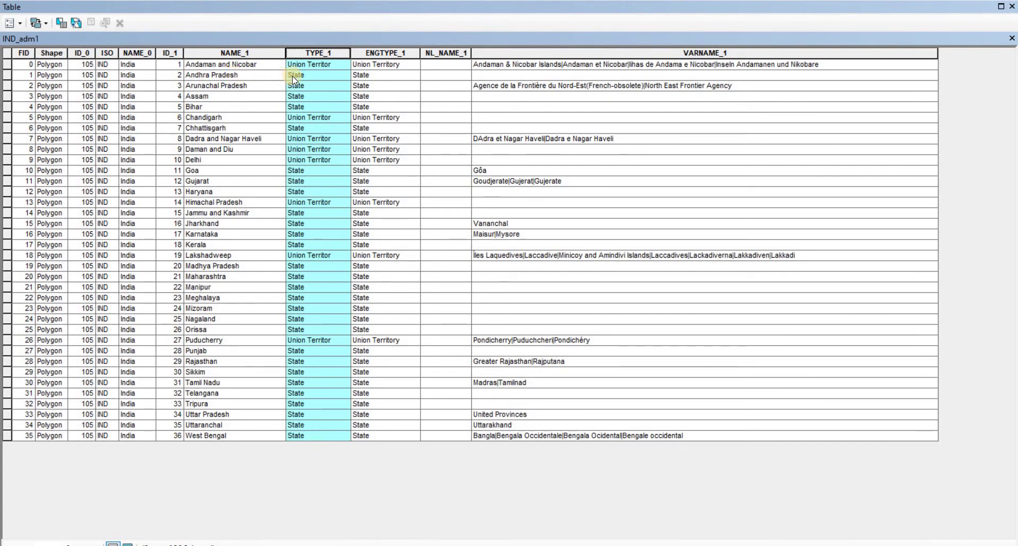
pyautogui.click(390, 53)
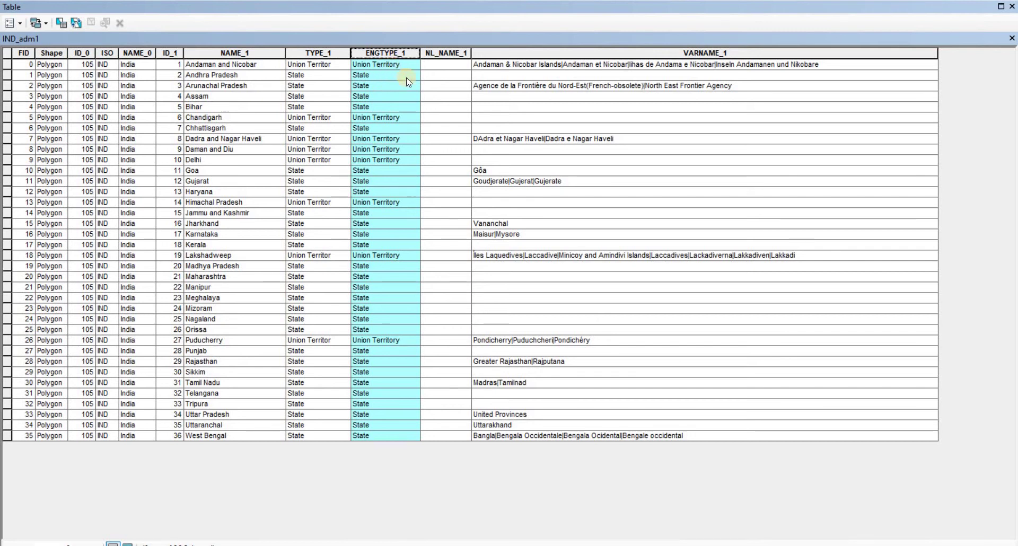
pyautogui.click(448, 53)
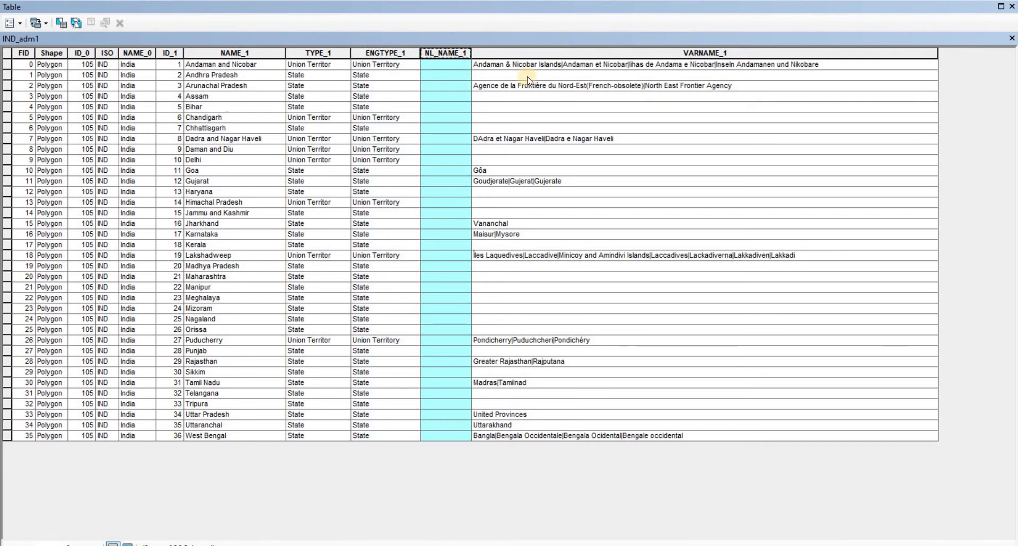
pyautogui.click(653, 55)
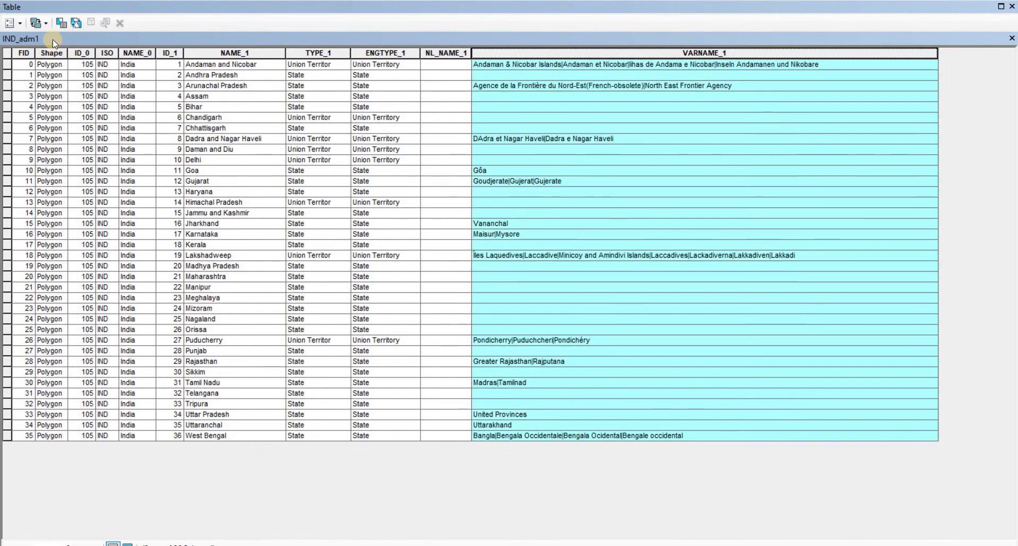
pyautogui.click(20, 24)
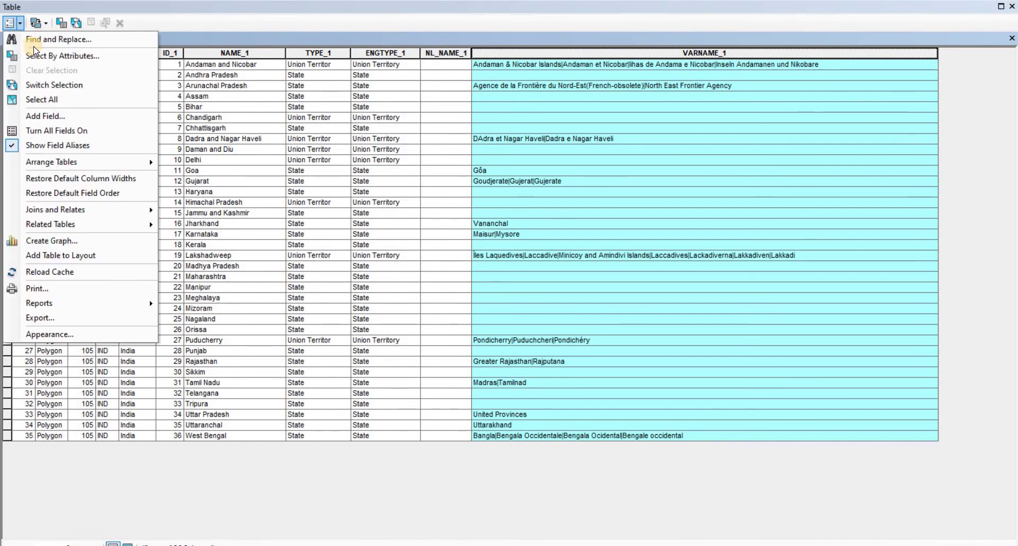
# - Open the Select By Attributes dialog, dismiss it, and bring up the Table Options list again
pyautogui.click(106, 59)
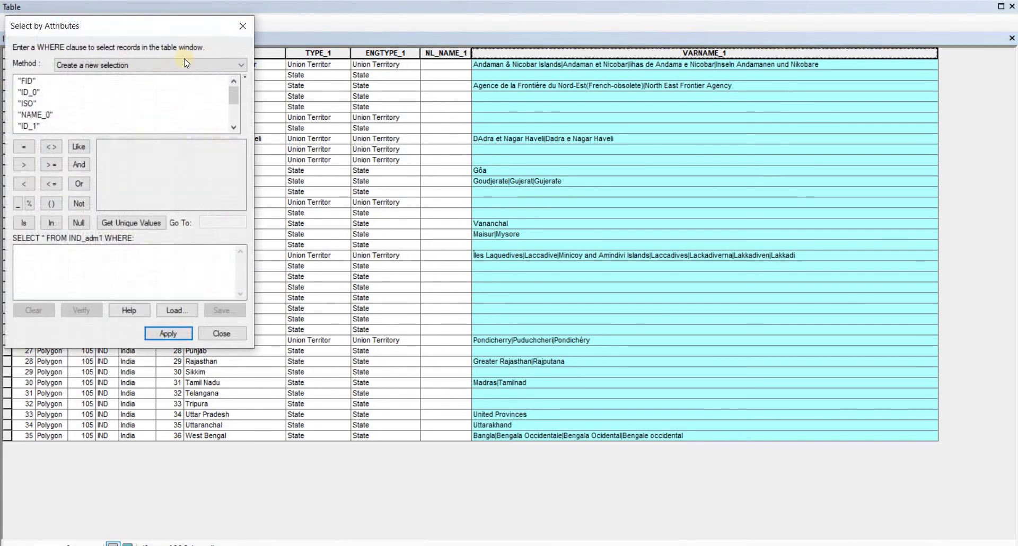
pyautogui.press('Escape')
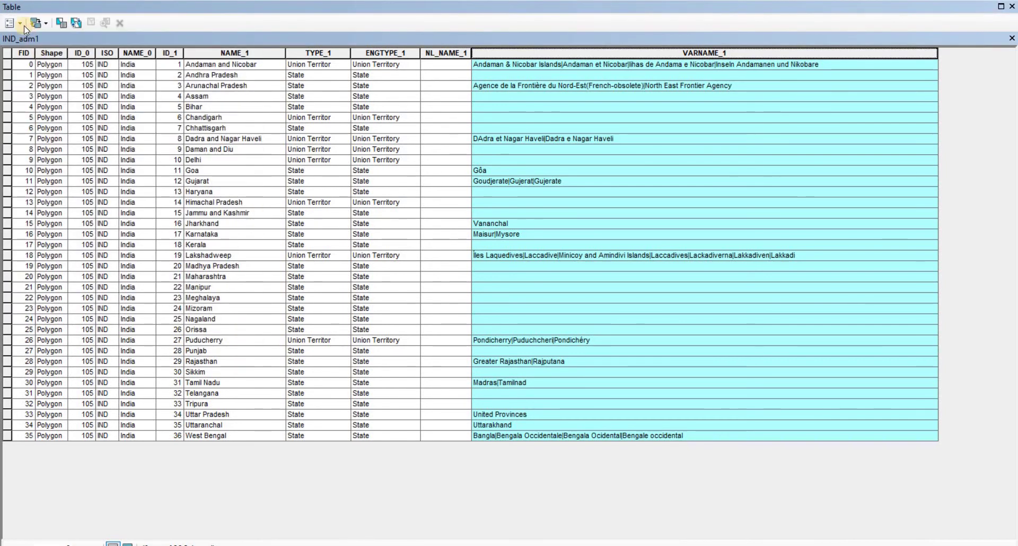
pyautogui.click(22, 23)
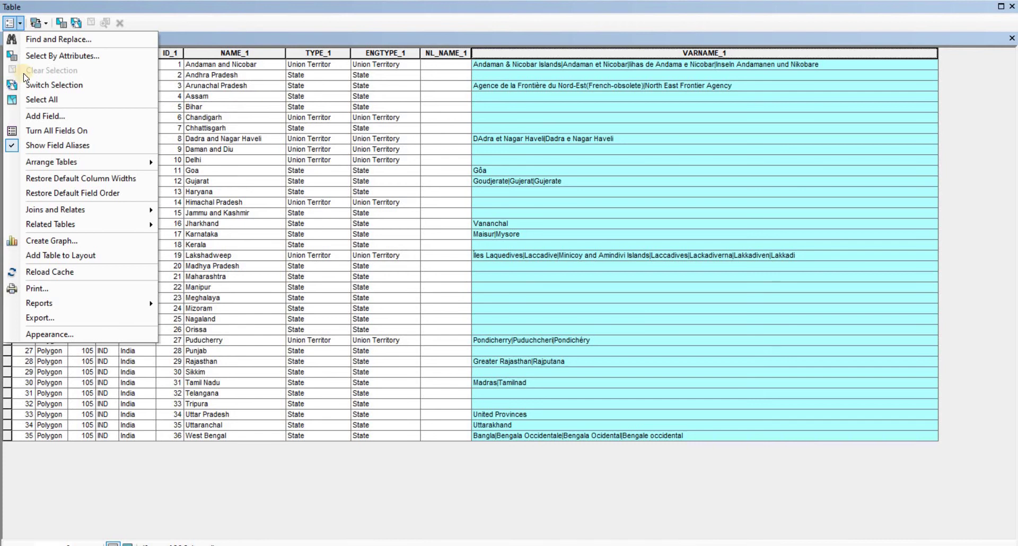
# - Add a Short Integer field, accepting the name name_field, and highlight its new column
pyautogui.click(42, 119)
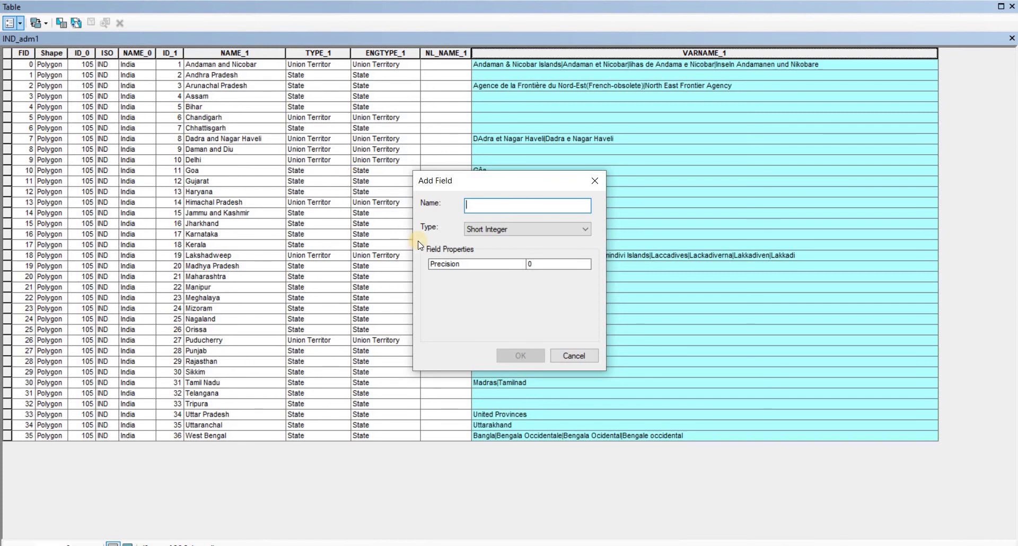
pyautogui.write('name field')
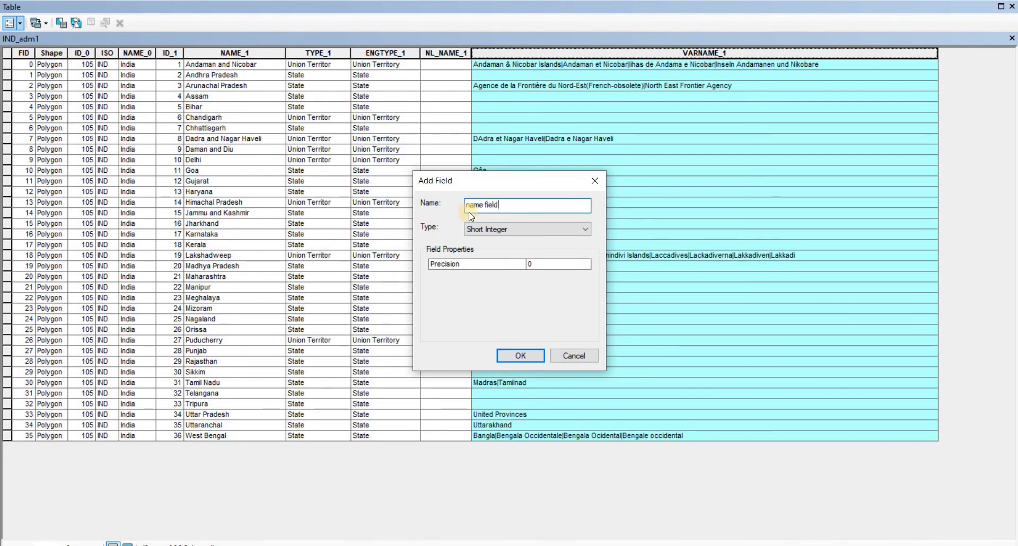
pyautogui.click(570, 231)
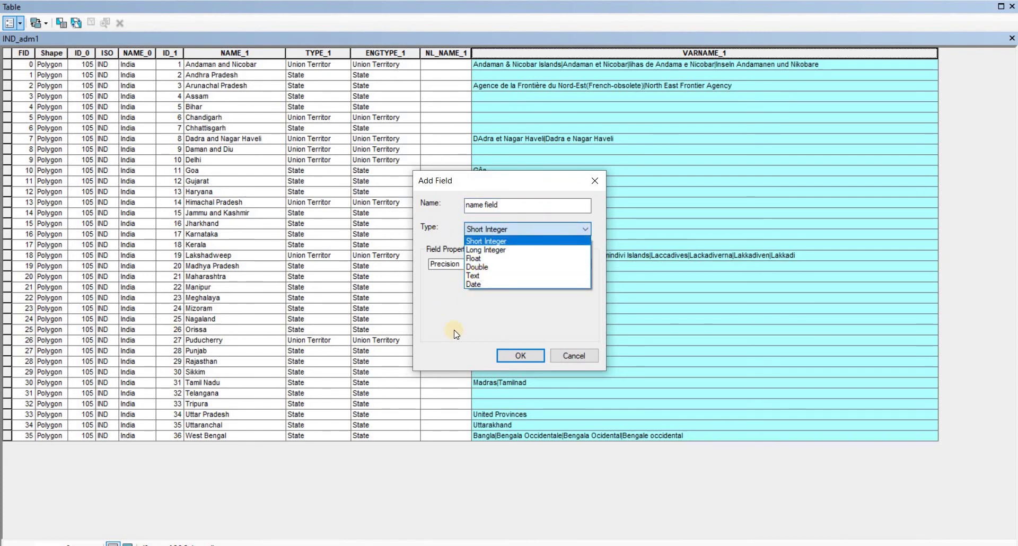
pyautogui.click(519, 356)
pyautogui.click(506, 358)
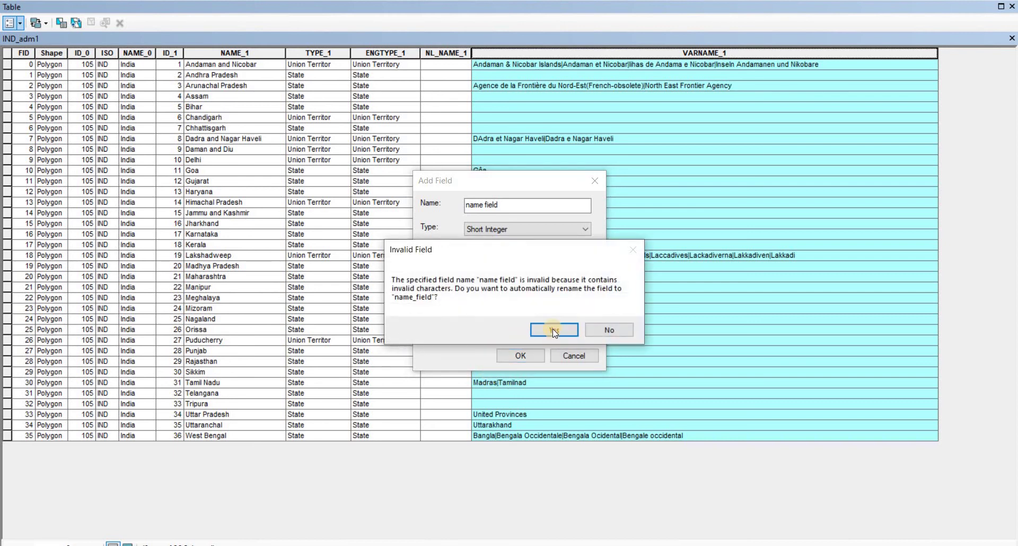
pyautogui.press('Return')
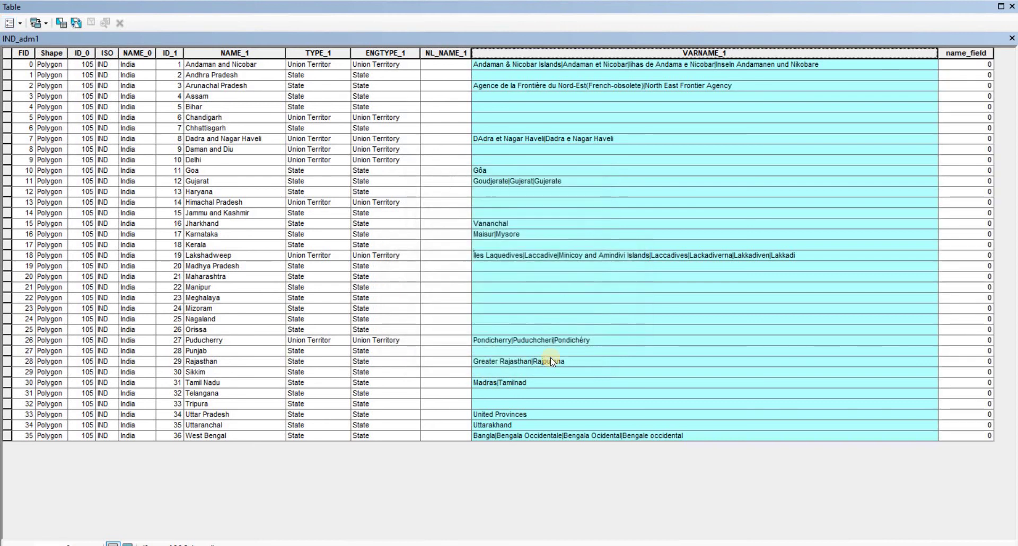
pyautogui.click(959, 56)
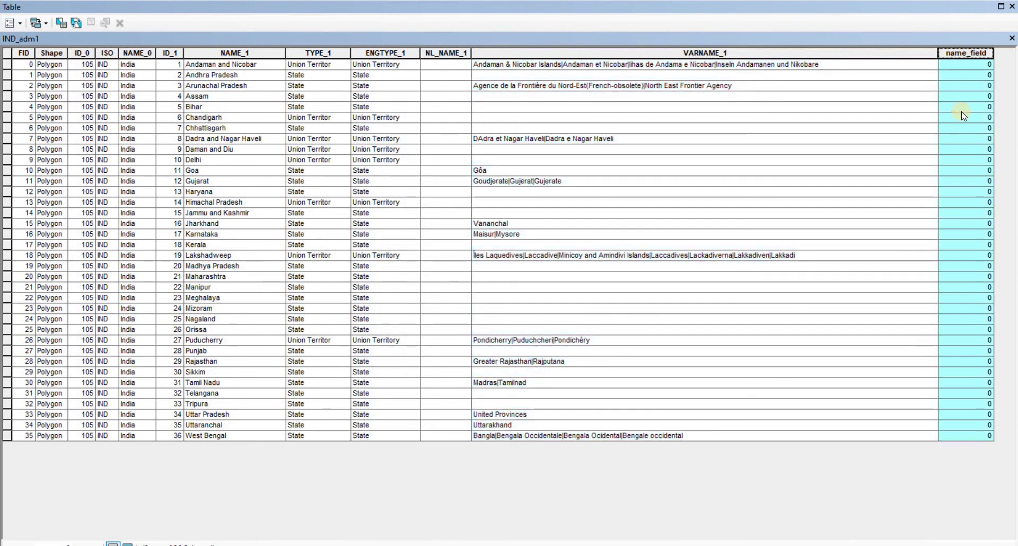
# - Delete the name_field column from its header menu and confirm with Yes
pyautogui.rightClick(959, 56)
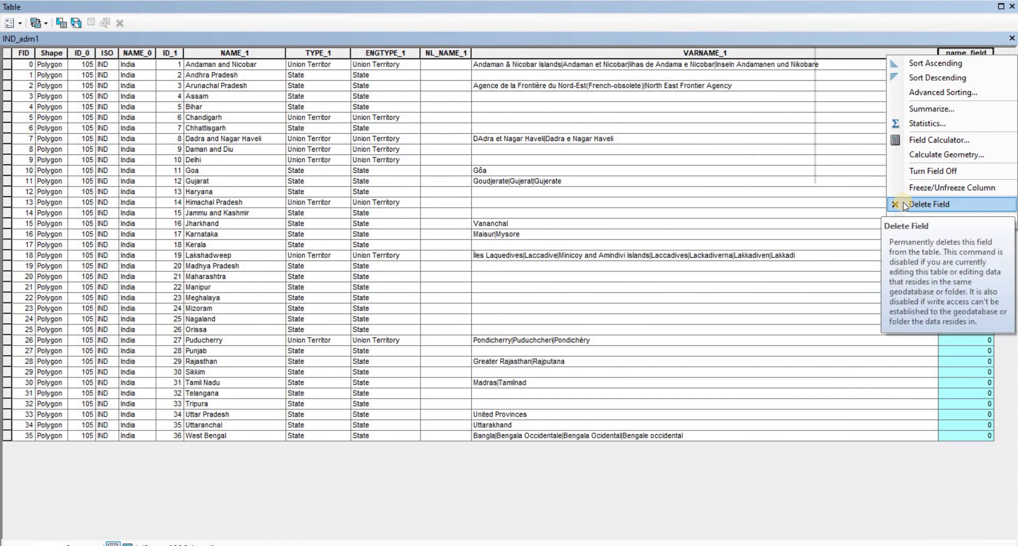
pyautogui.click(928, 204)
pyautogui.click(549, 332)
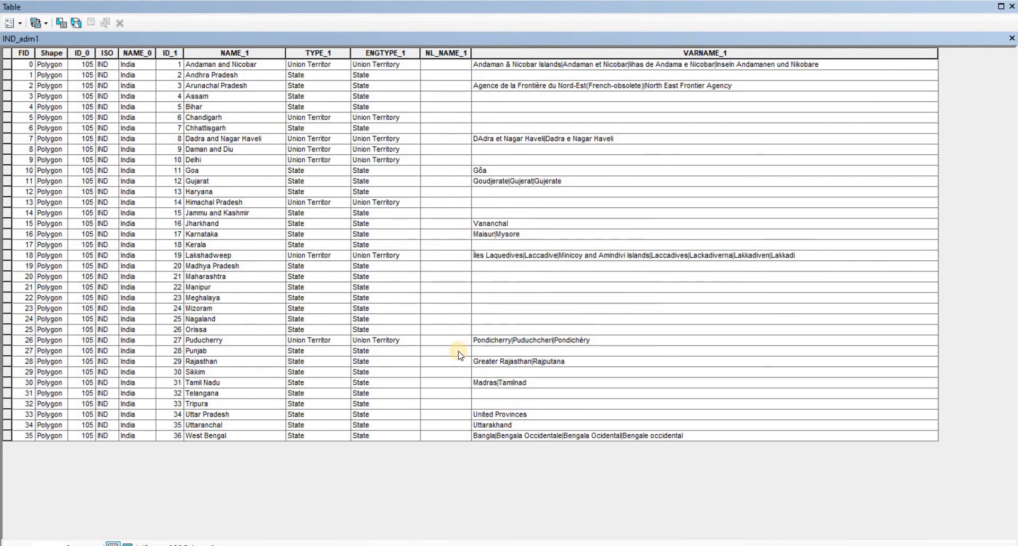
# - Close the attribute table and dismiss the IND_adm1 layer menu without choosing anything
pyautogui.click(1010, 6)
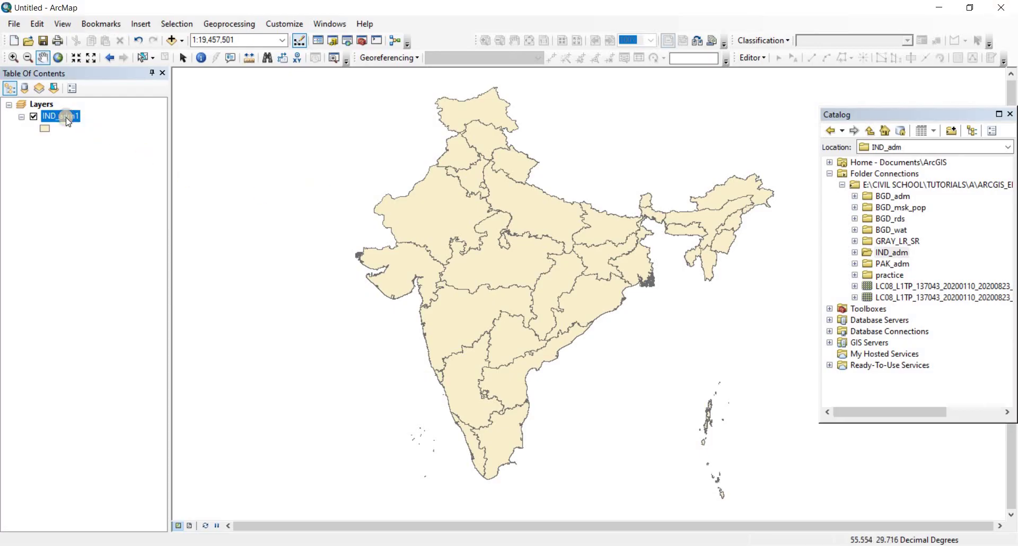
pyautogui.rightClick(66, 116)
pyautogui.press('Escape')
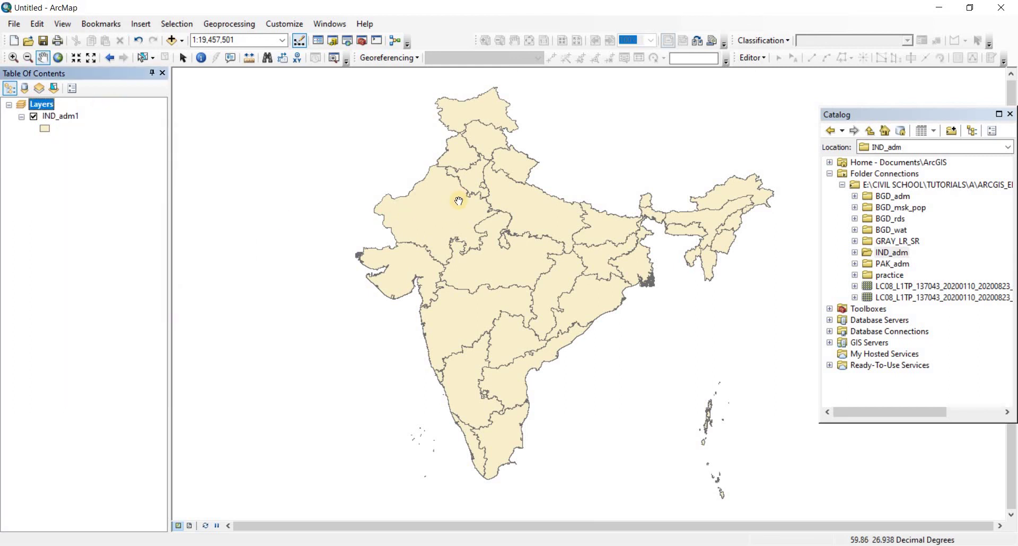
# - Pan the India map to bring the northeast and Bay of Bengal into view
pyautogui.moveTo(440, 229); pyautogui.dragTo(593, 312)
pyautogui.moveTo(514, 255); pyautogui.dragTo(498, 239)
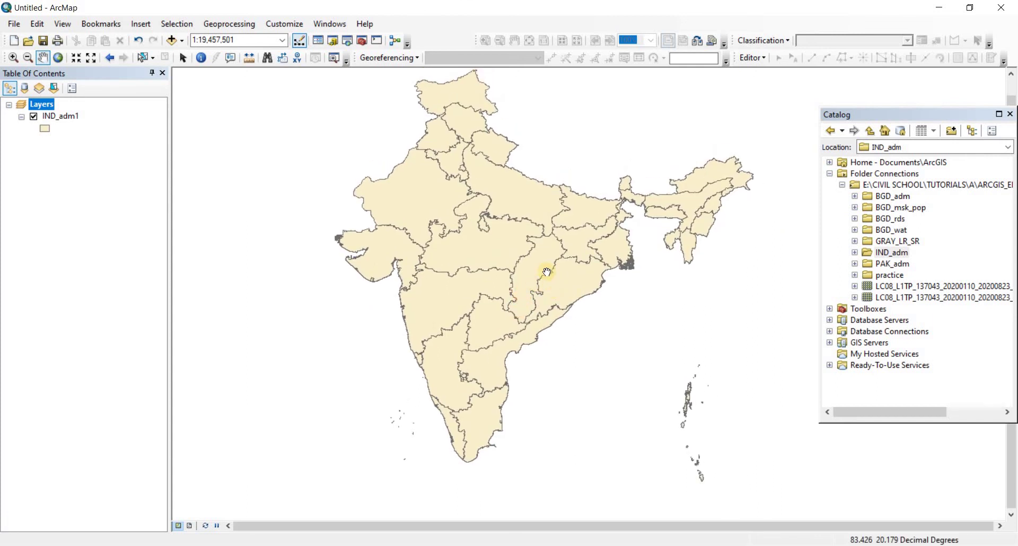
pyautogui.moveTo(541, 245); pyautogui.dragTo(541, 274)
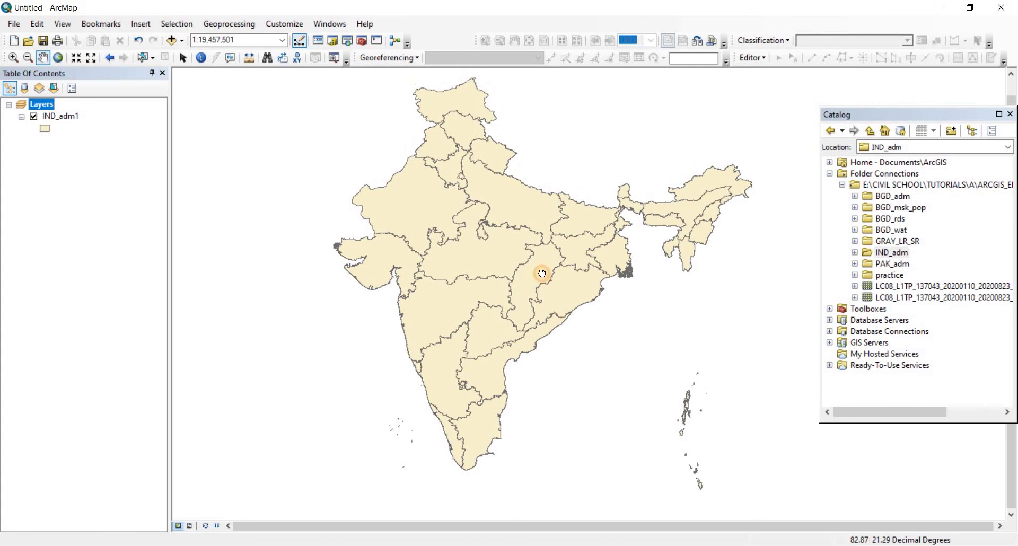